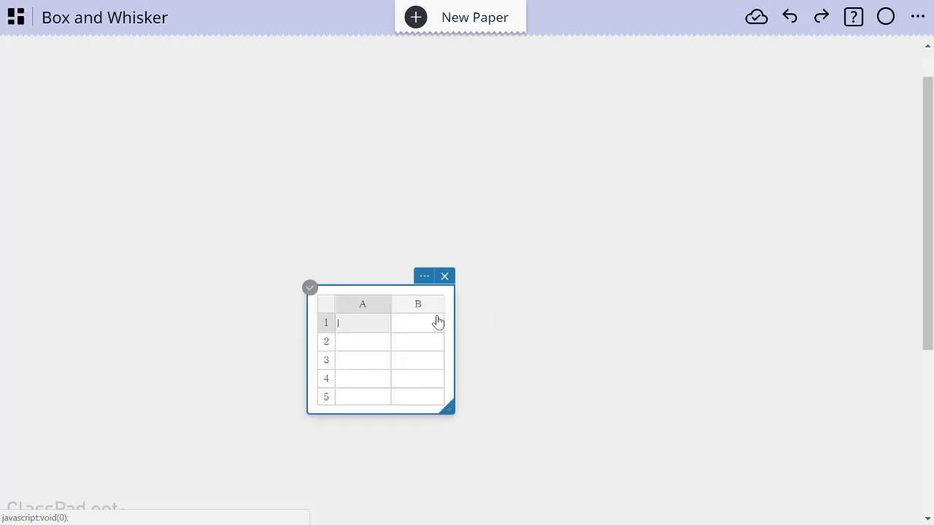
Step: Move the empty table toward the paper's upper left and enter 57, 61, 57, 57 in cells A1 to A4
{"action": "left_click_drag", "start_coordinate": [376, 285], "coordinate": [210, 120]}
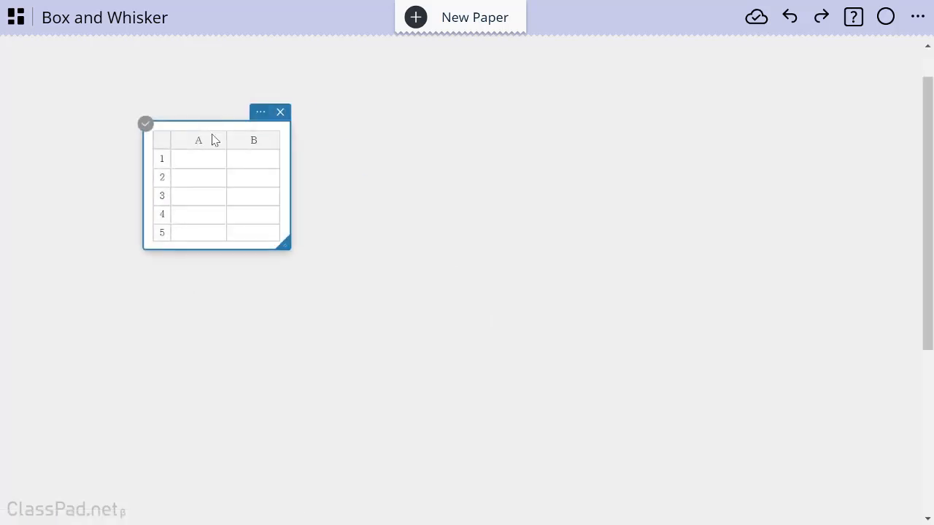
{"action": "left_click_drag", "start_coordinate": [285, 246], "coordinate": [314, 287]}
{"action": "left_click", "coordinate": [207, 162]}
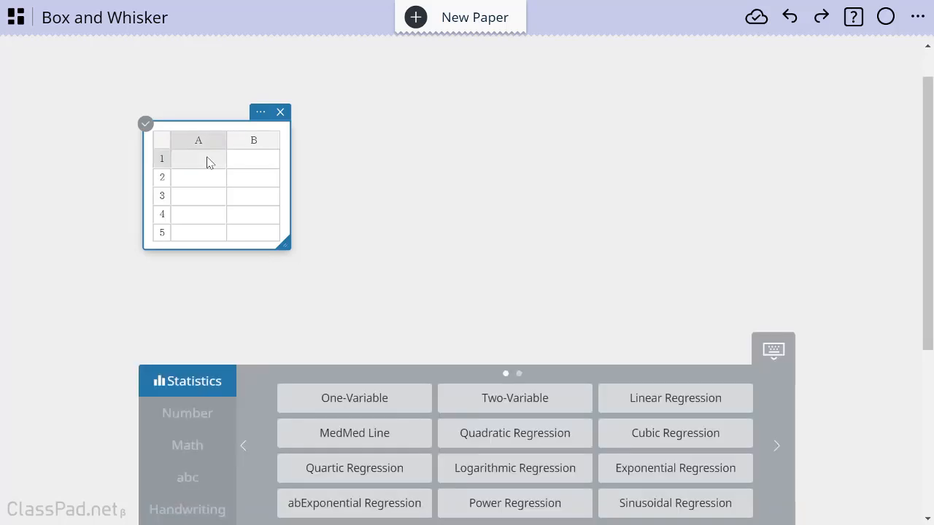
{"action": "type", "text": "57"}
{"action": "key", "text": "Return"}
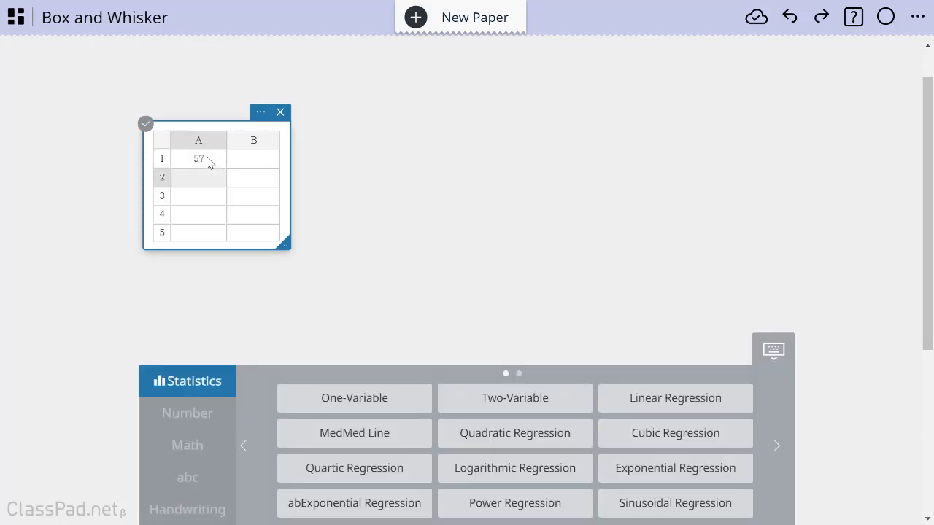
{"action": "type", "text": "61"}
{"action": "key", "text": "Return"}
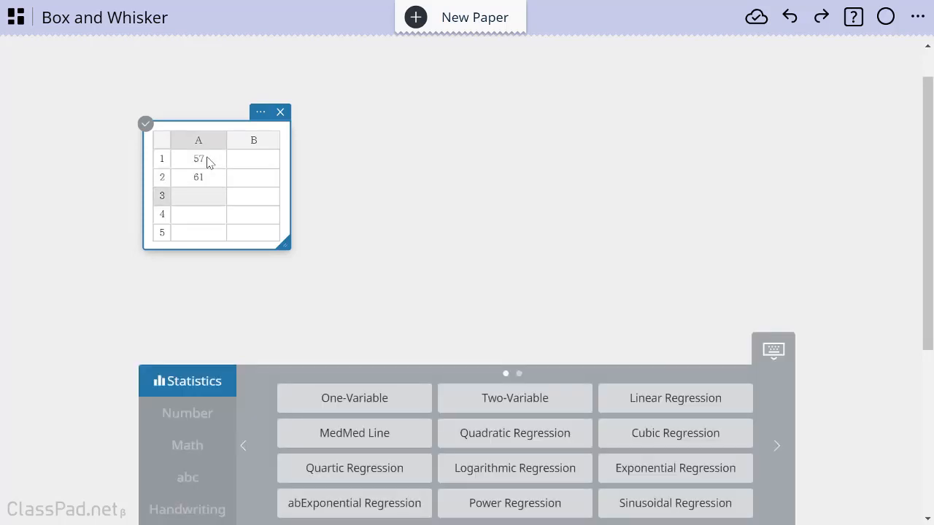
{"action": "type", "text": "57"}
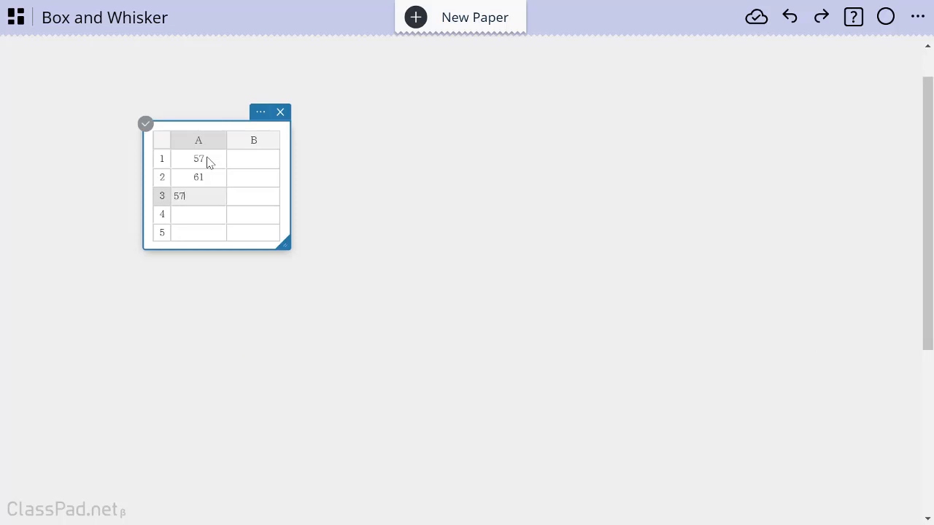
{"action": "key", "text": "Return"}
{"action": "type", "text": "57"}
{"action": "key", "text": "Return"}
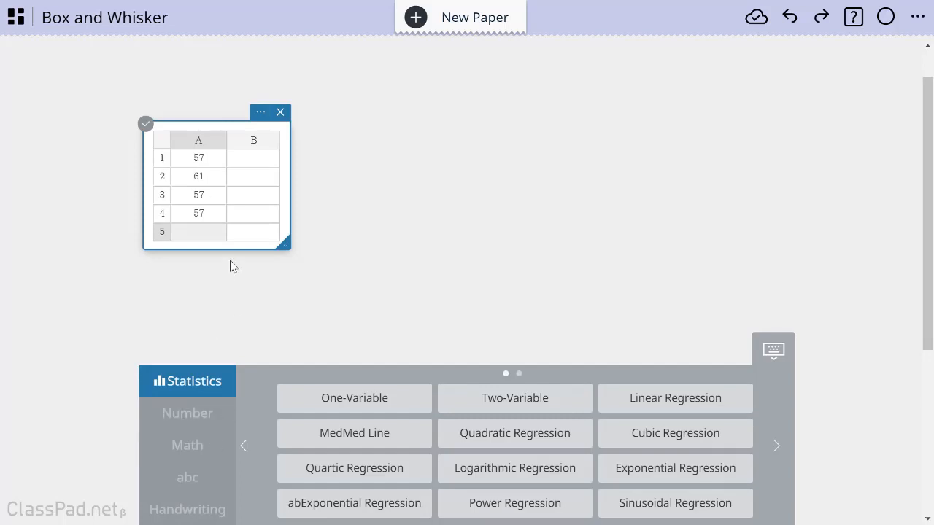
Step: Continue column A with 58, 57, 61, 54, 68, 51 in cells A5 to A10
{"action": "type", "text": "58"}
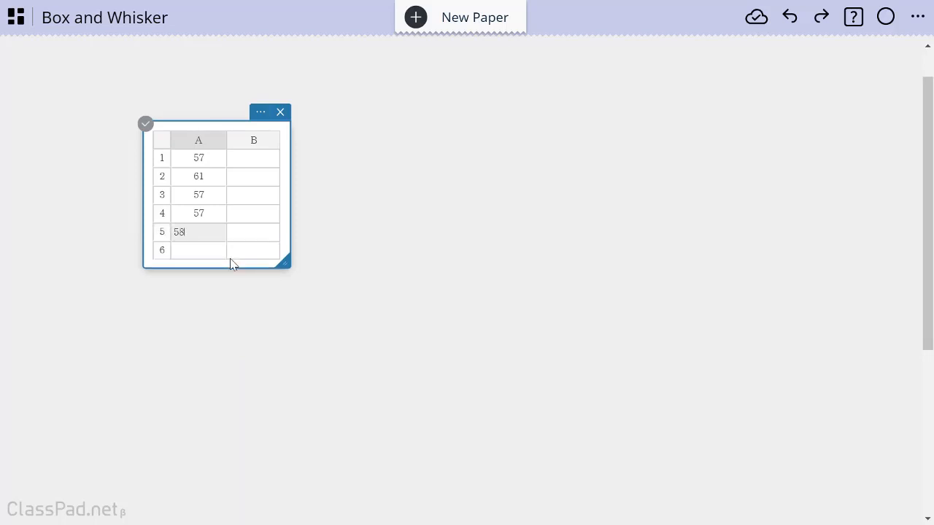
{"action": "key", "text": "Return"}
{"action": "type", "text": "57"}
{"action": "key", "text": "Return"}
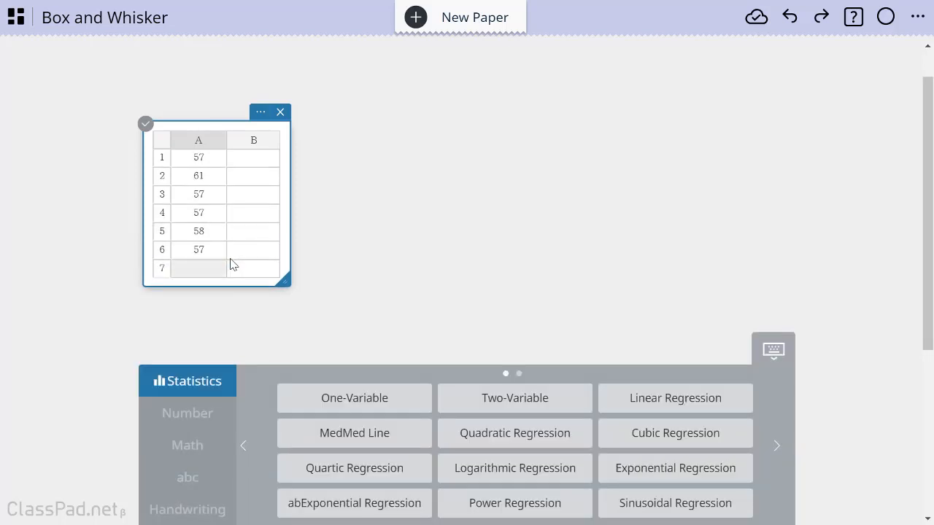
{"action": "type", "text": "61"}
{"action": "key", "text": "Return"}
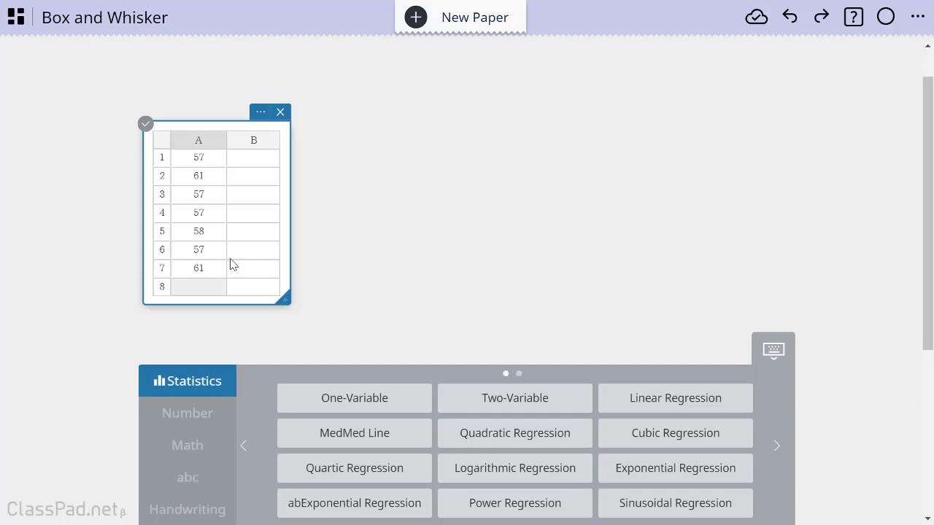
{"action": "type", "text": "54"}
{"action": "key", "text": "Return"}
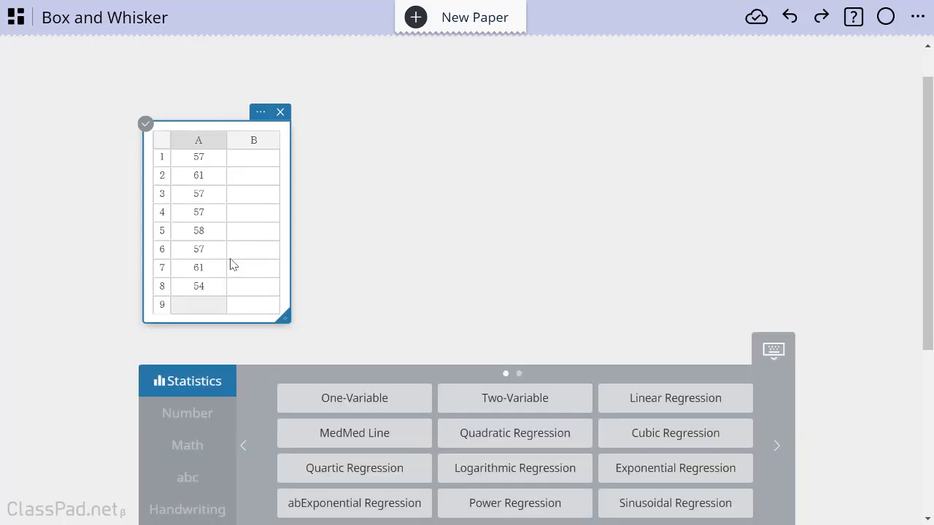
{"action": "type", "text": "68"}
{"action": "key", "text": "Return"}
{"action": "type", "text": "51"}
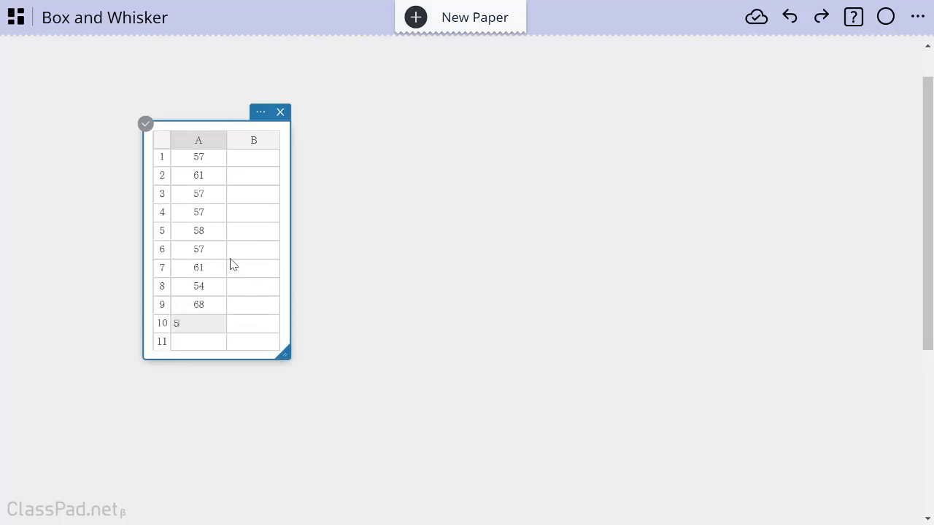
{"action": "key", "text": "Return"}
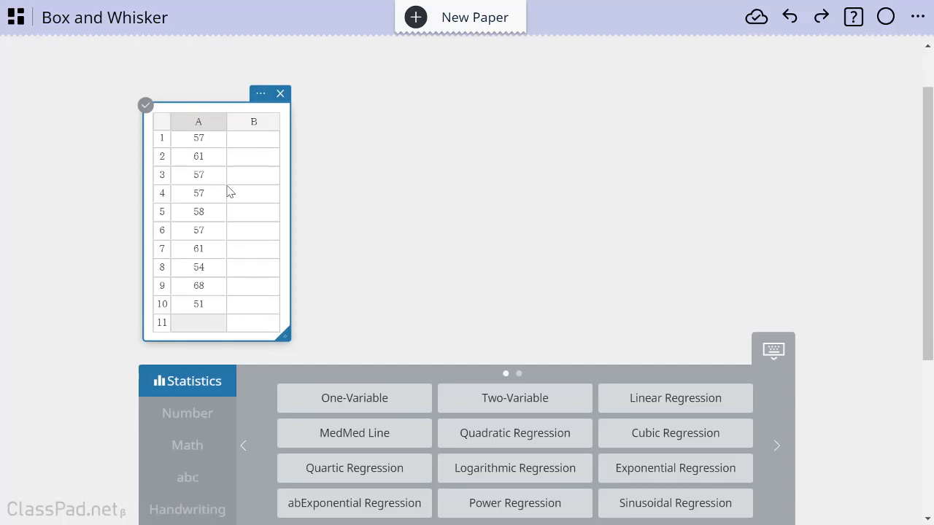
Step: Enter 53, 53, 45, 65, 68 in cells B1 to B5
{"action": "left_click", "coordinate": [255, 141]}
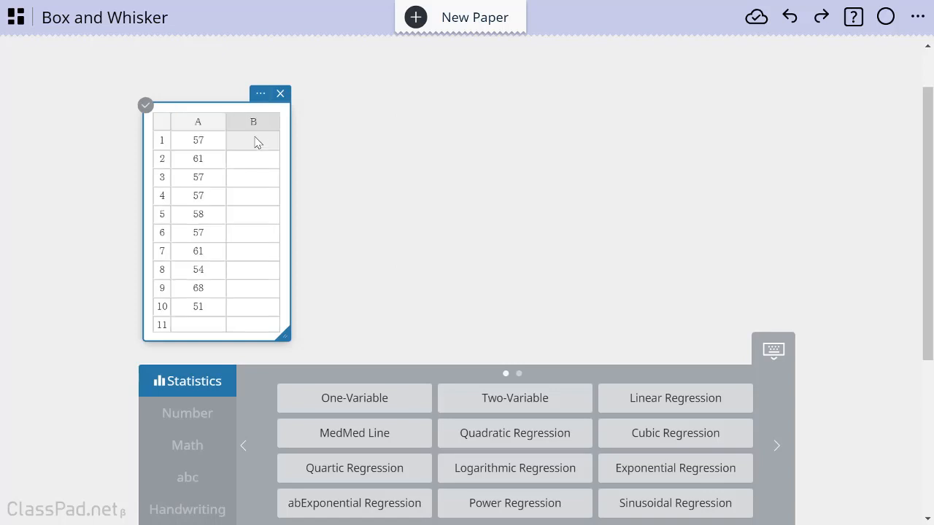
{"action": "type", "text": "59"}
{"action": "key", "text": "Return"}
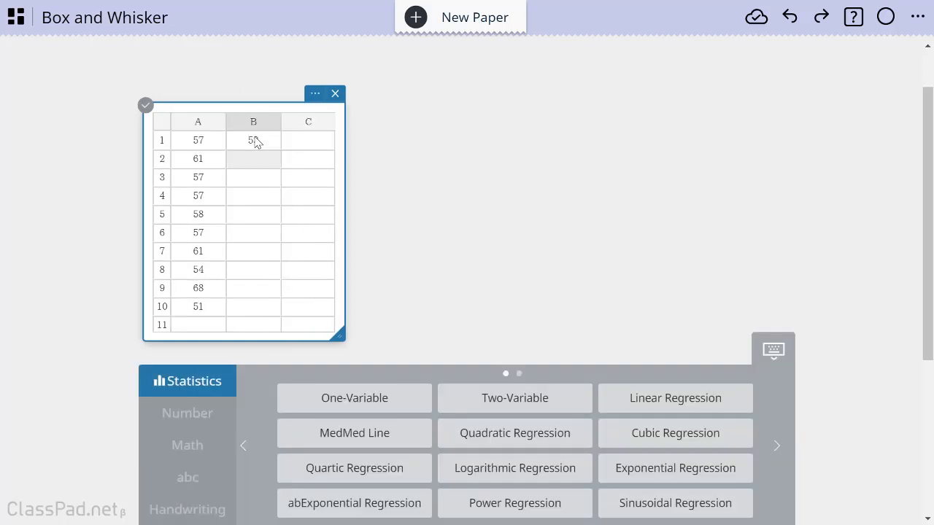
{"action": "type", "text": "53"}
{"action": "key", "text": "Return"}
{"action": "type", "text": "45"}
{"action": "key", "text": "Return"}
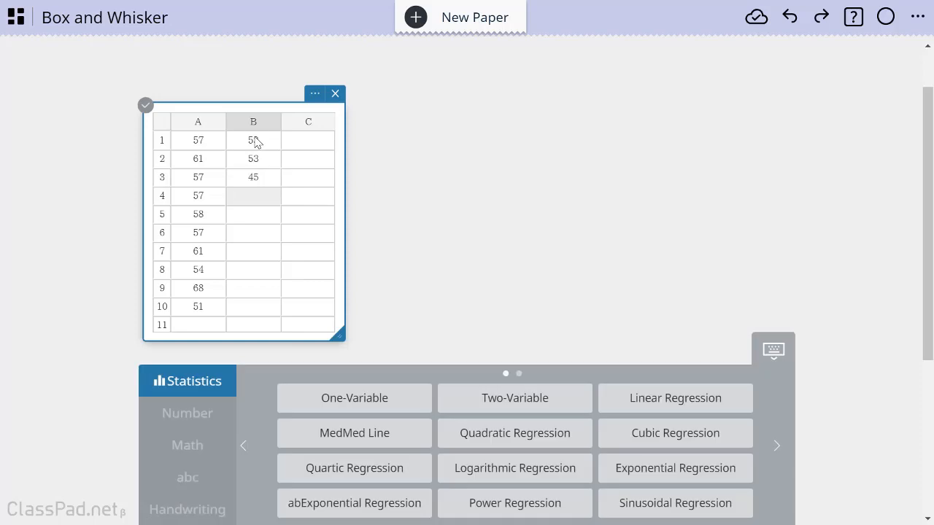
{"action": "type", "text": "65"}
{"action": "key", "text": "Return"}
{"action": "type", "text": "68"}
{"action": "key", "text": "Return"}
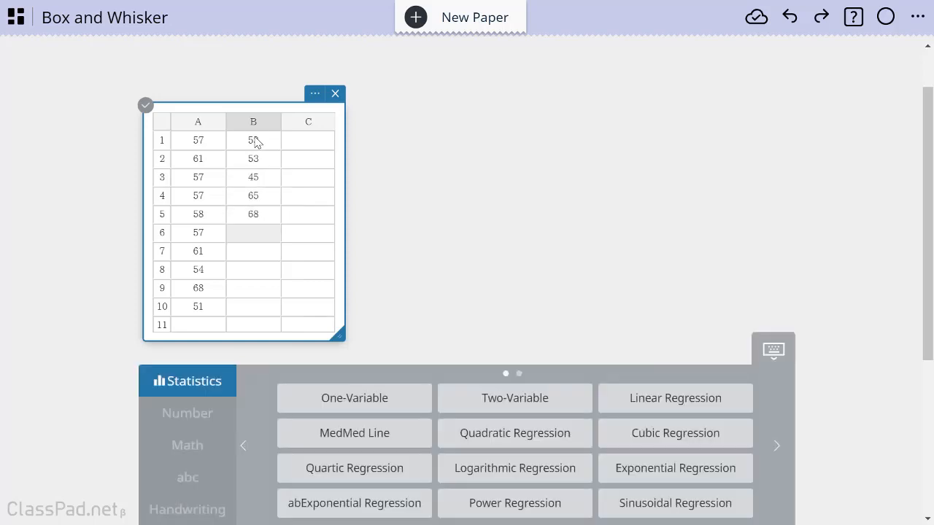
Step: Continue column B with 42, 42, 50, 56, 50 in cells B6 to B10
{"action": "type", "text": "42"}
{"action": "key", "text": "Return"}
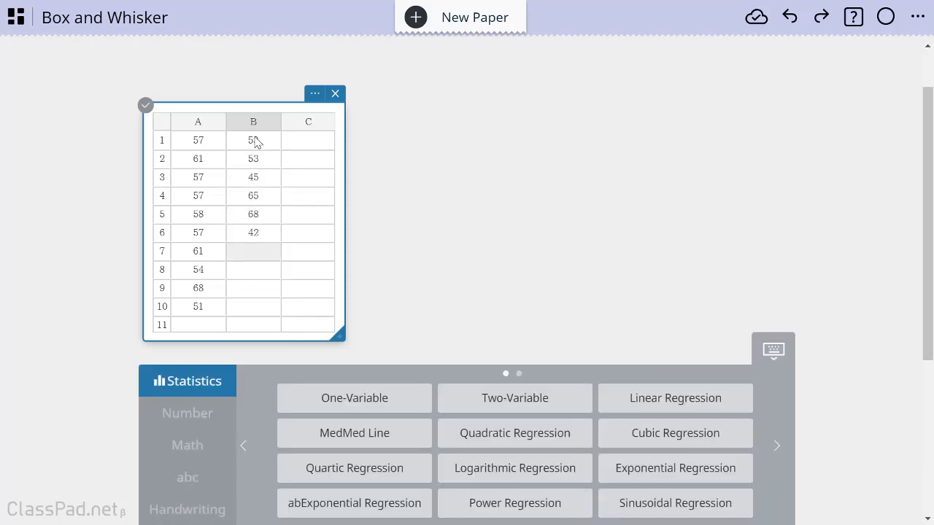
{"action": "type", "text": "42"}
{"action": "key", "text": "Return"}
{"action": "type", "text": "50"}
{"action": "key", "text": "Return"}
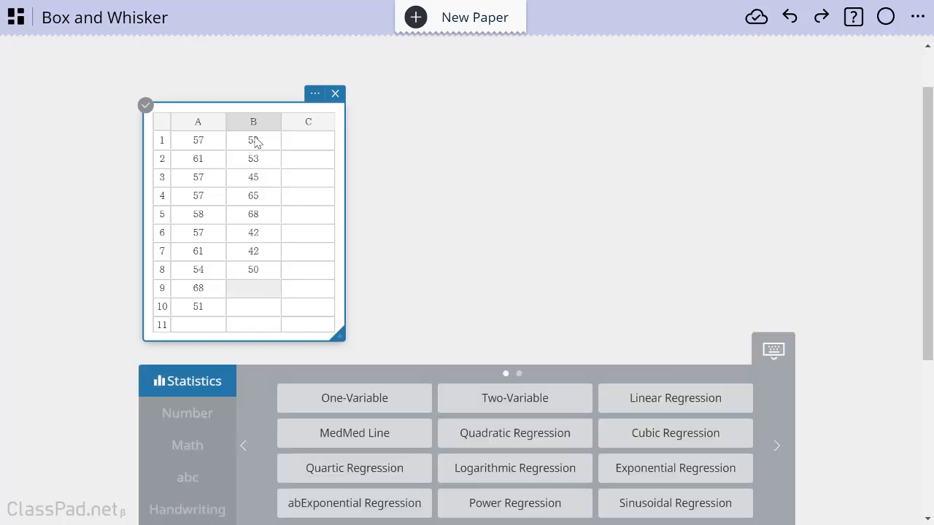
{"action": "type", "text": "56"}
{"action": "key", "text": "Return"}
{"action": "type", "text": "50"}
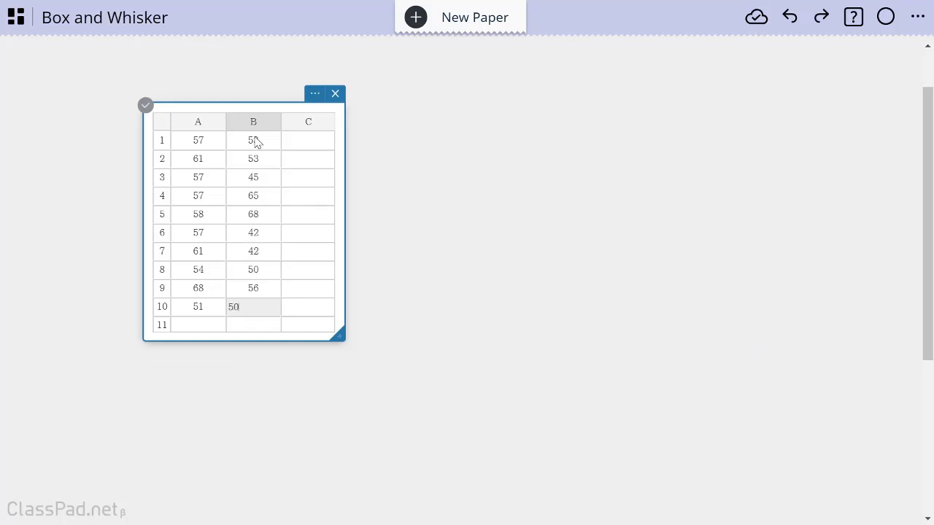
{"action": "key", "text": "Return"}
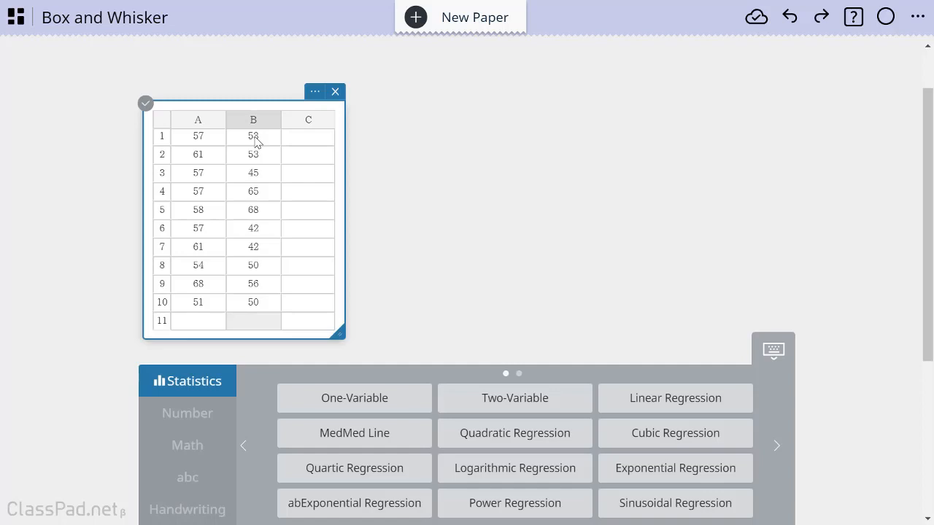
Step: Calculate One-Variable statistics for column A and hide the on-screen keyboard
{"action": "left_click", "coordinate": [308, 125]}
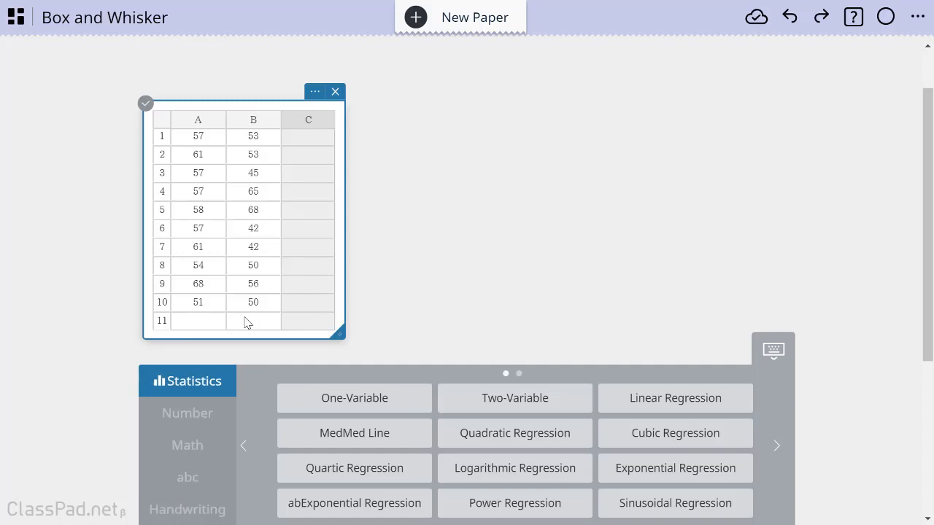
{"action": "left_click", "coordinate": [199, 122]}
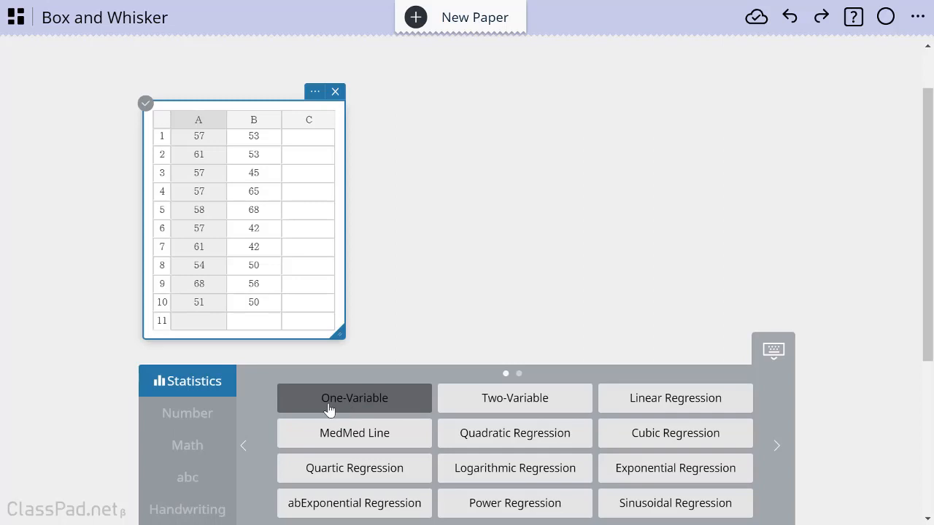
{"action": "left_click", "coordinate": [329, 410]}
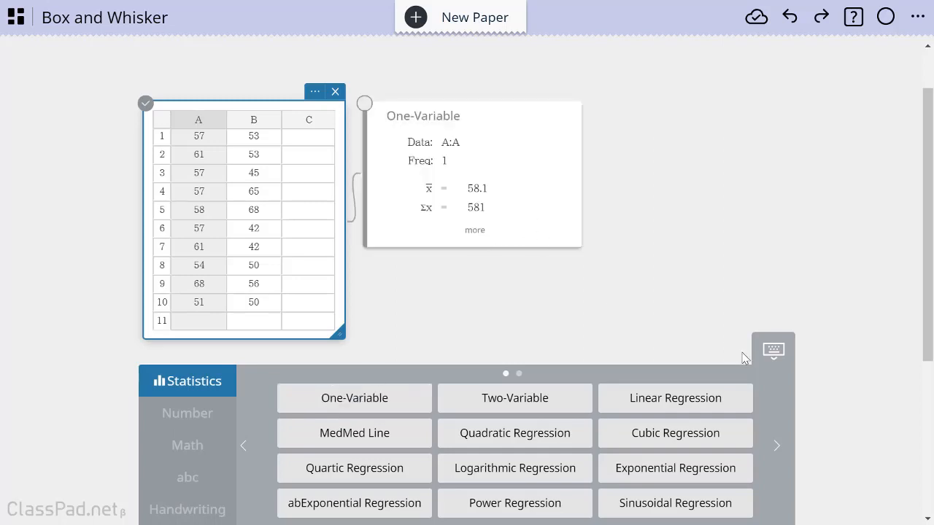
{"action": "left_click", "coordinate": [772, 352]}
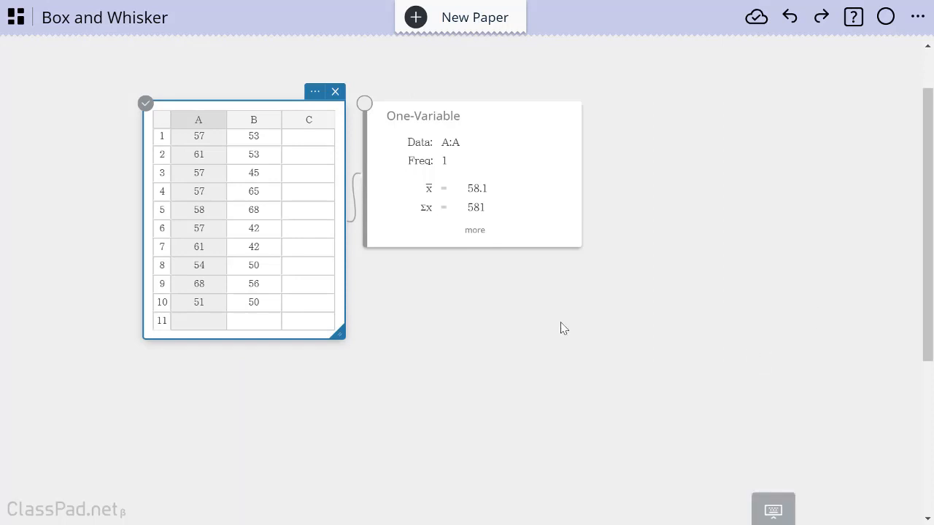
Step: Expand the One-Variable results to review all the statistics, collapse them, and remove the result from the paper
{"action": "left_click", "coordinate": [478, 232]}
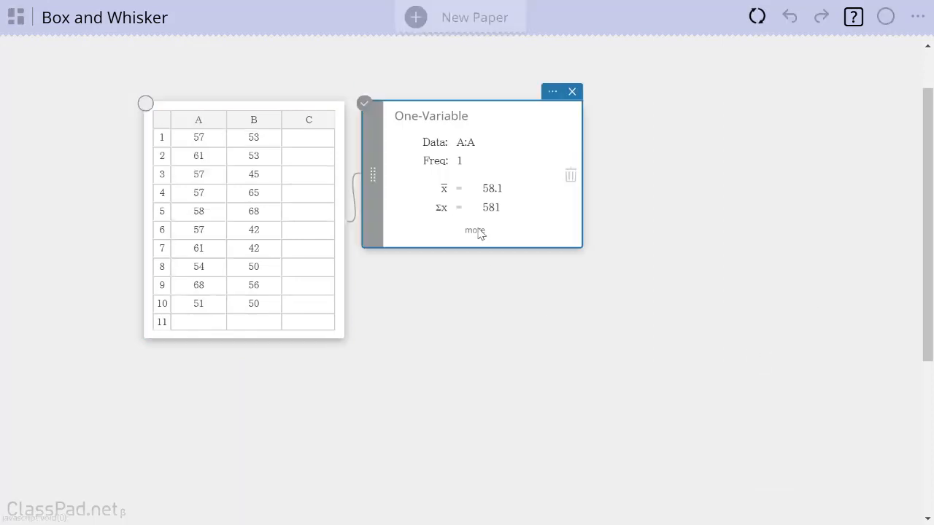
{"action": "left_click", "coordinate": [474, 231]}
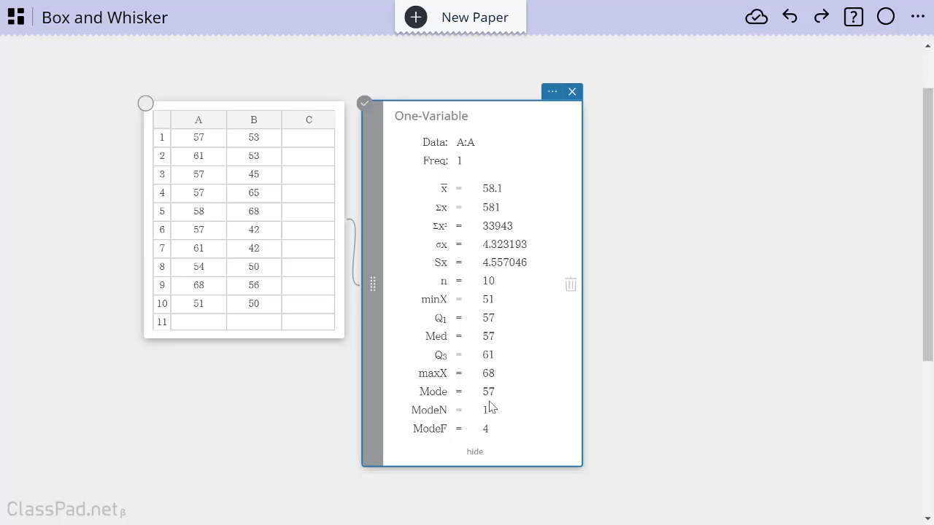
{"action": "left_click", "coordinate": [475, 454]}
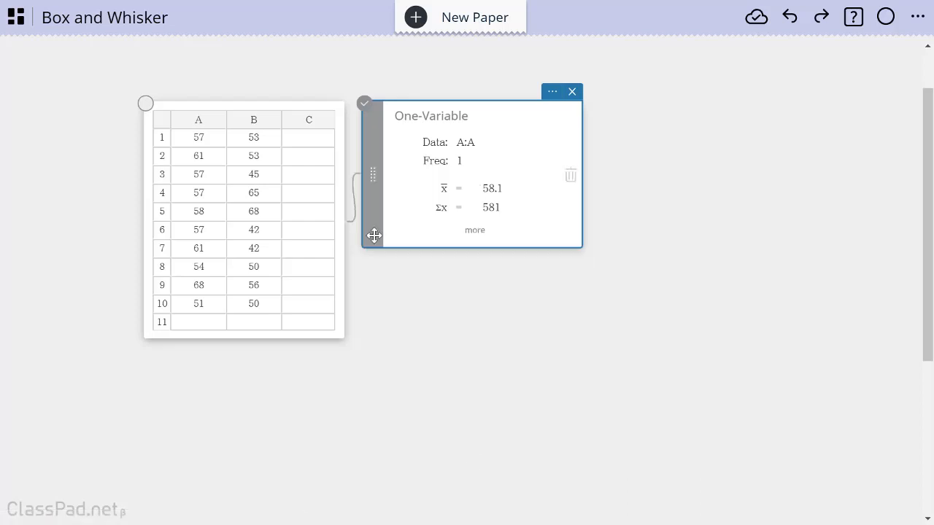
{"action": "left_click", "coordinate": [572, 92]}
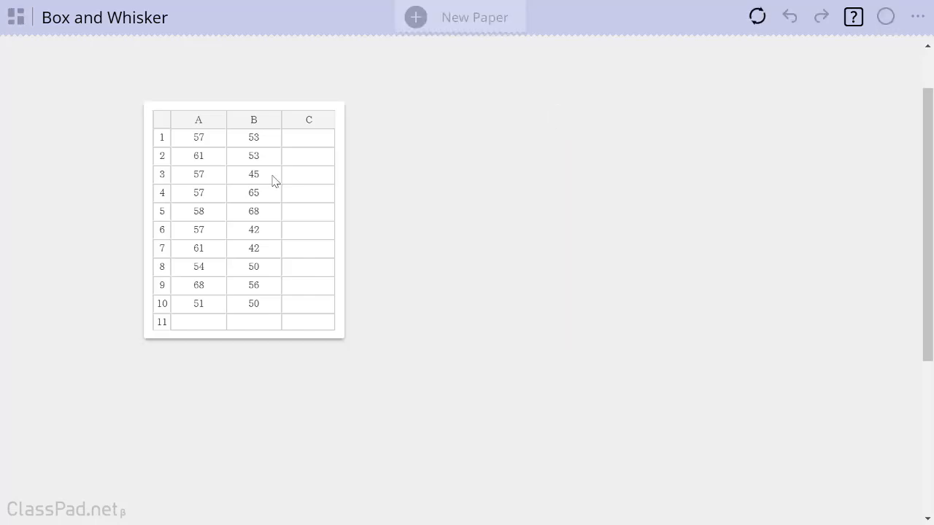
Step: Calculate Two-Variable statistics with column A as X and column B as Y
{"action": "left_click", "coordinate": [202, 128]}
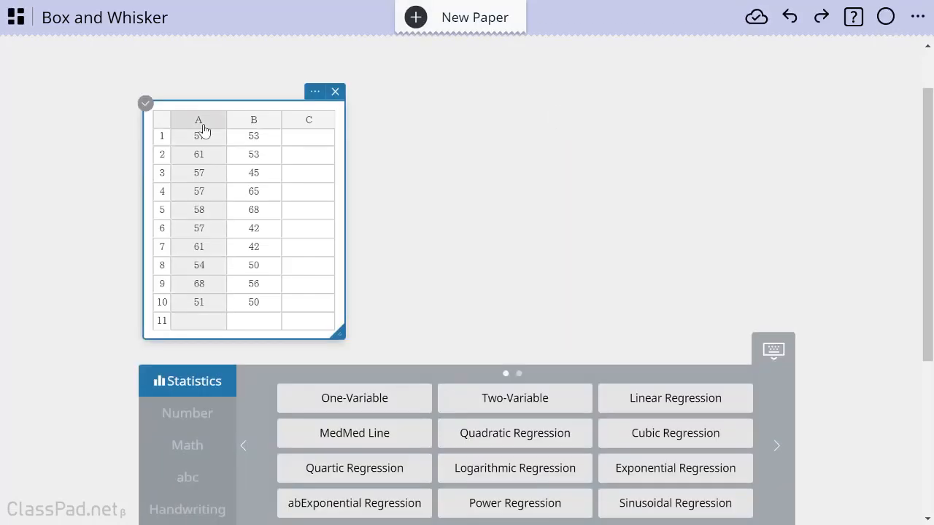
{"action": "left_click", "coordinate": [242, 124]}
{"action": "left_click", "coordinate": [207, 126]}
{"action": "left_click", "coordinate": [253, 126], "text": "shift"}
{"action": "left_click", "coordinate": [462, 398]}
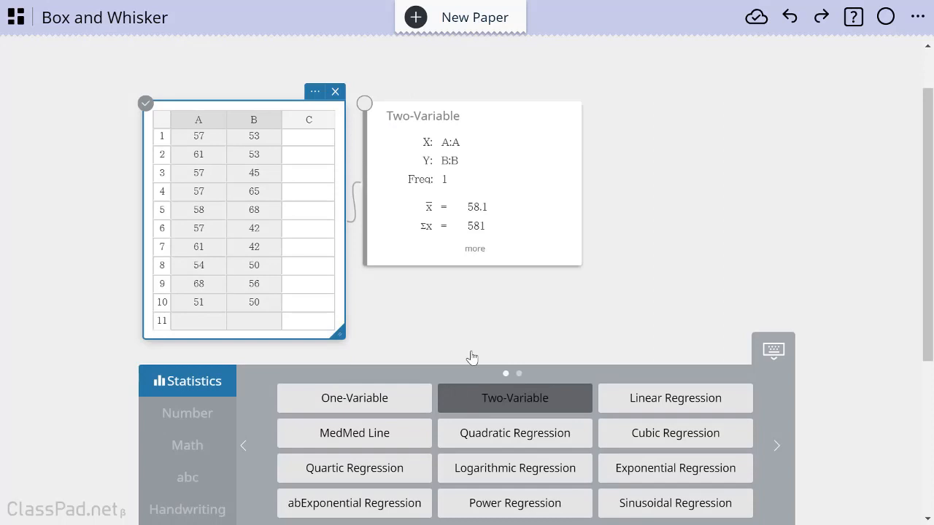
Step: Expand the Two-Variable results to review all the statistics, and delete the result from the paper
{"action": "left_click", "coordinate": [474, 249]}
{"action": "left_click", "coordinate": [473, 252]}
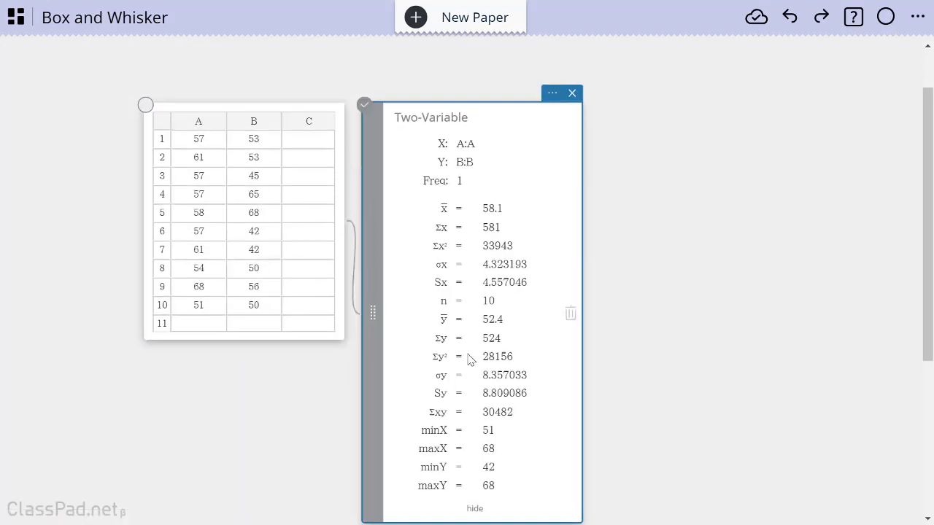
{"action": "scroll", "coordinate": [471, 359], "scroll_direction": "down", "scroll_amount": 1}
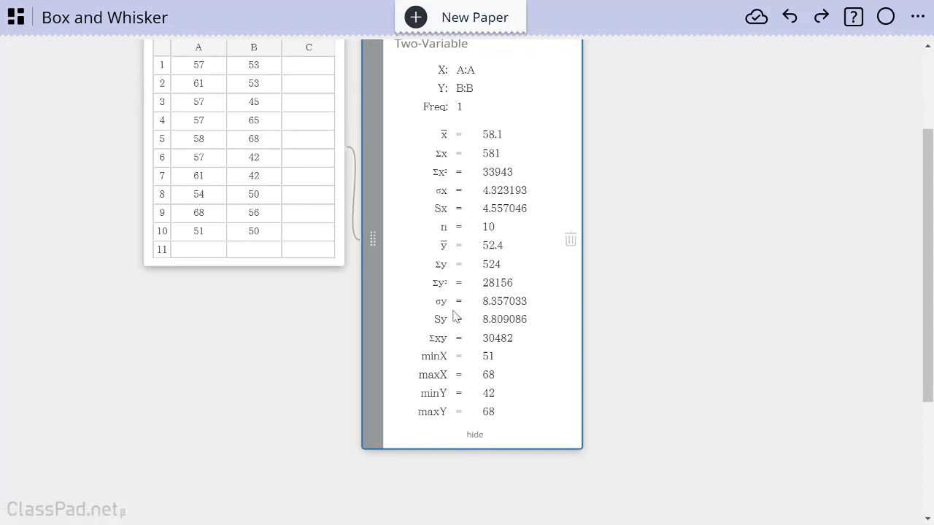
{"action": "left_click", "coordinate": [414, 261]}
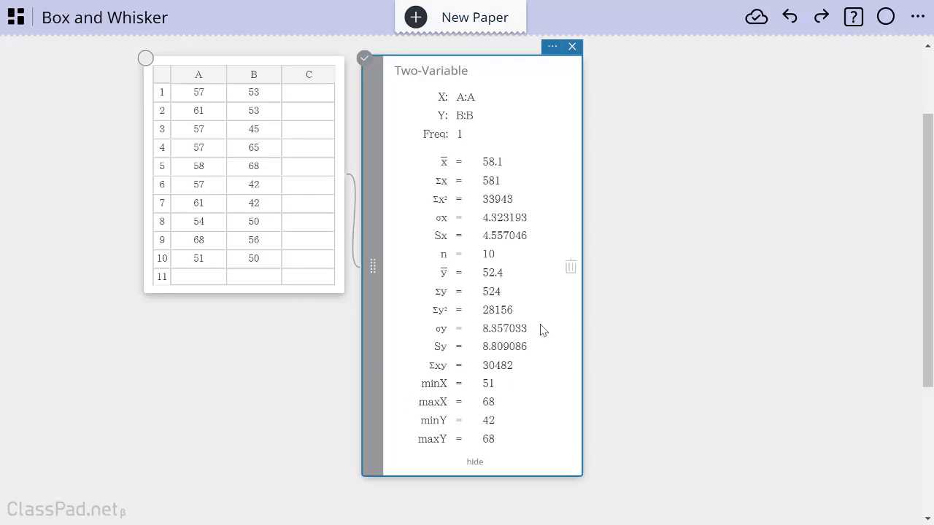
{"action": "left_click", "coordinate": [566, 273]}
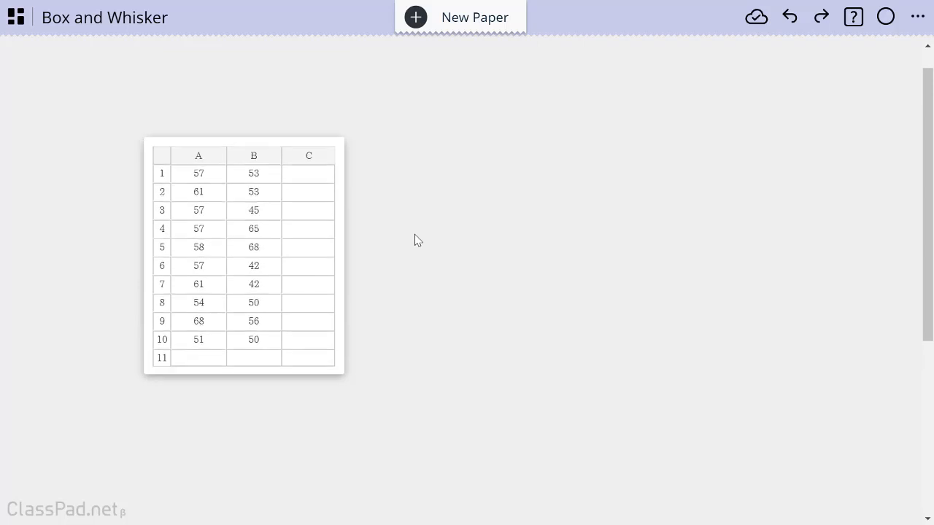
Step: Create a Box & Whisker Plot from the data in column A
{"action": "left_click", "coordinate": [201, 160]}
{"action": "left_click", "coordinate": [202, 159]}
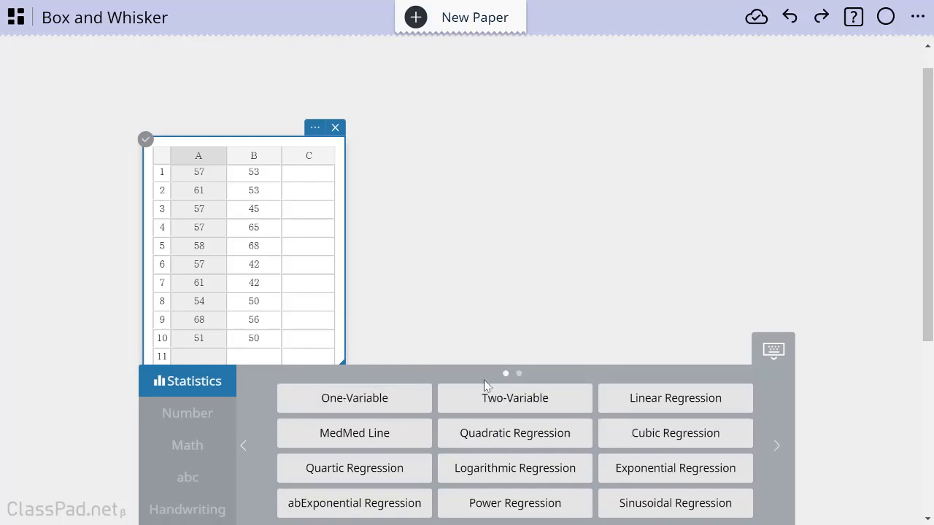
{"action": "left_click", "coordinate": [776, 448]}
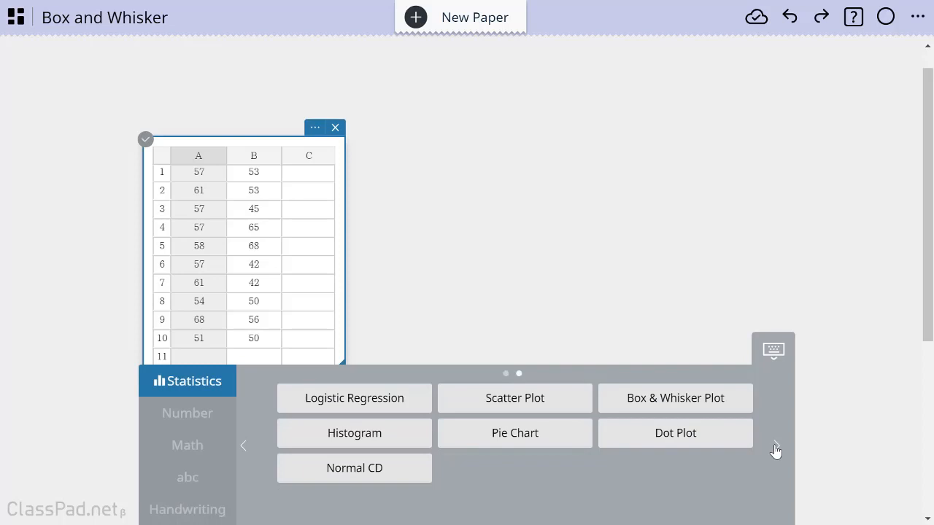
{"action": "left_click", "coordinate": [697, 409]}
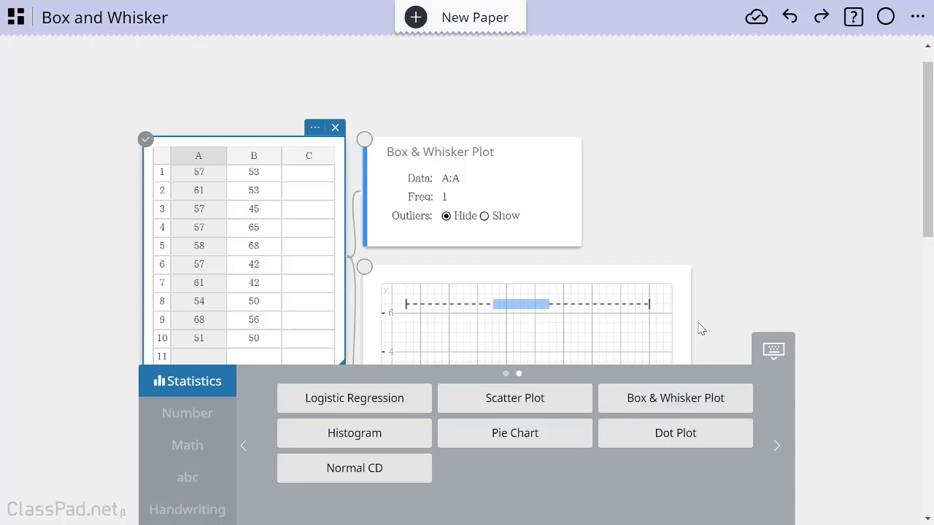
Step: Arrange the papers with the graph to the right of the table and the Box & Whisker Plot settings below the table
{"action": "left_click", "coordinate": [633, 277]}
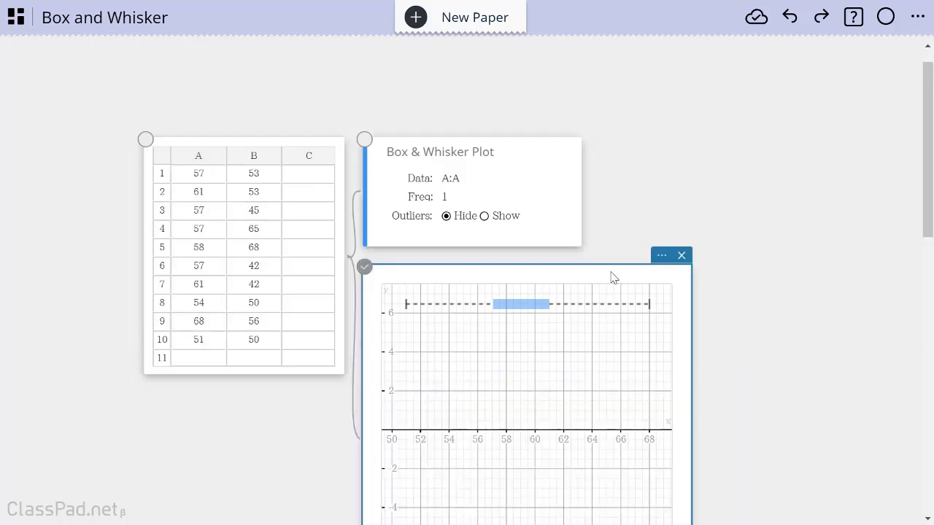
{"action": "left_click_drag", "start_coordinate": [552, 279], "coordinate": [721, 76]}
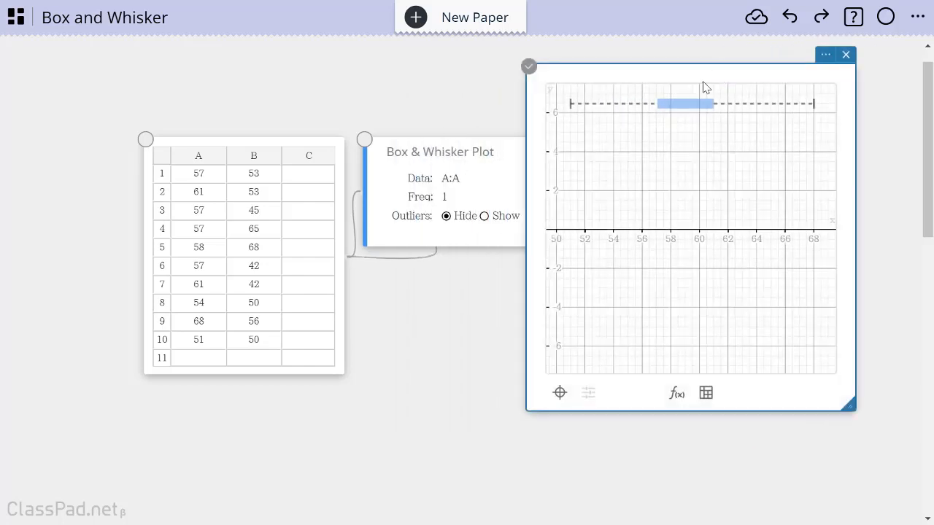
{"action": "left_click_drag", "start_coordinate": [507, 168], "coordinate": [478, 434]}
{"action": "left_click_drag", "start_coordinate": [522, 404], "coordinate": [269, 424]}
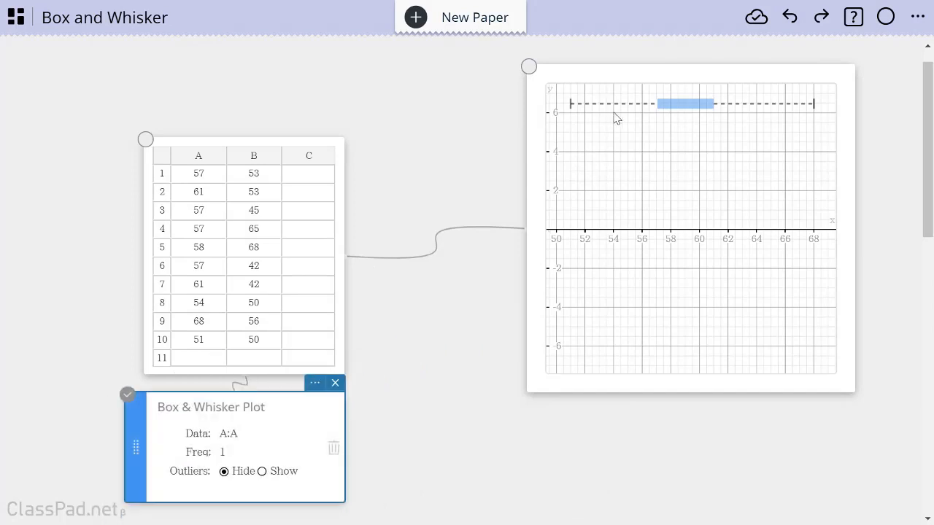
{"action": "left_click_drag", "start_coordinate": [647, 79], "coordinate": [591, 76]}
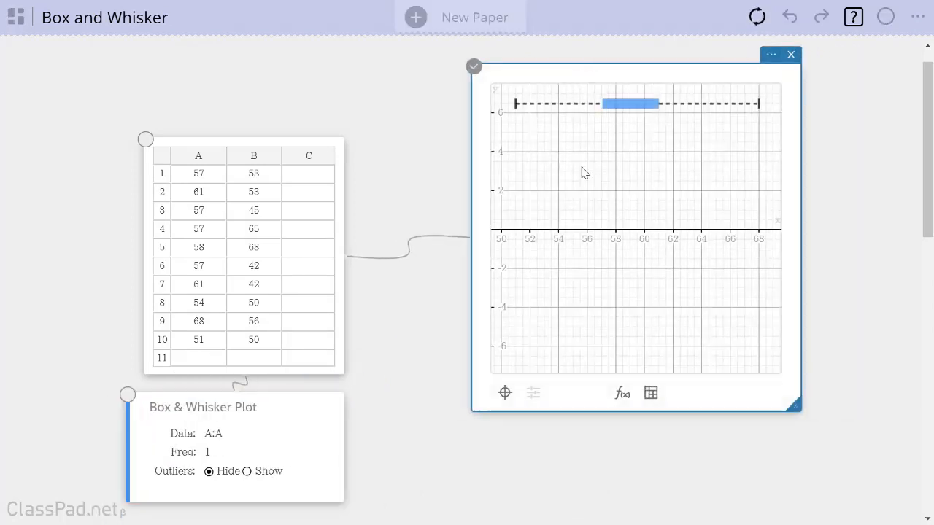
Step: Show the five-number summary labels of the column A plot and move the minimum and maximum labels below its whiskers
{"action": "left_click", "coordinate": [630, 108]}
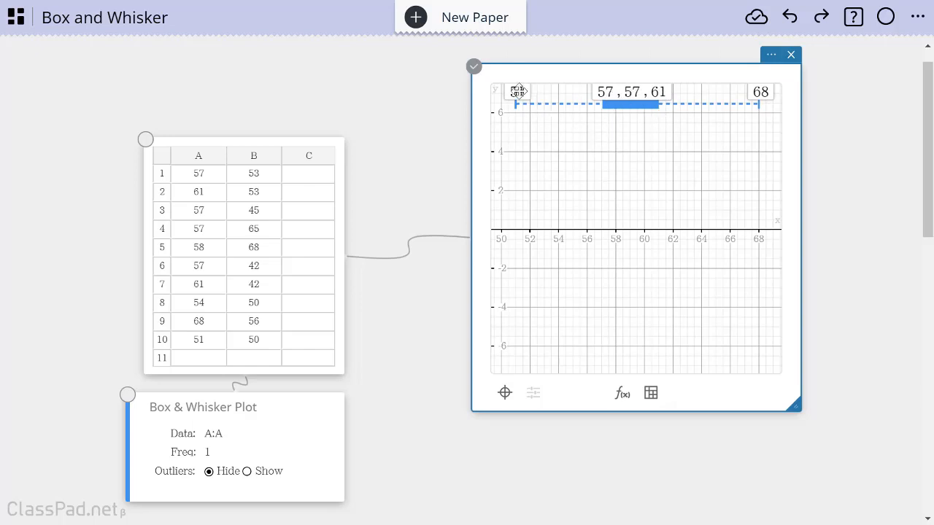
{"action": "left_click_drag", "start_coordinate": [516, 92], "coordinate": [514, 122]}
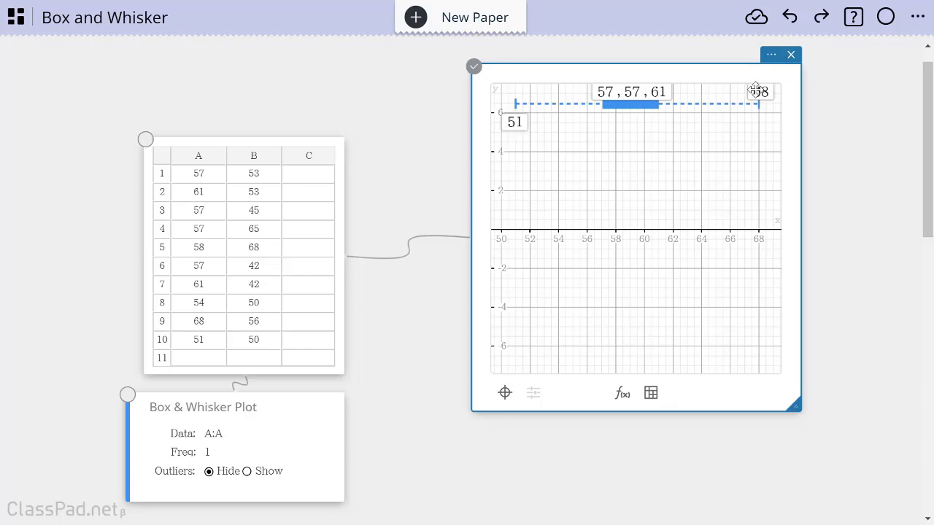
{"action": "left_click_drag", "start_coordinate": [761, 92], "coordinate": [754, 118]}
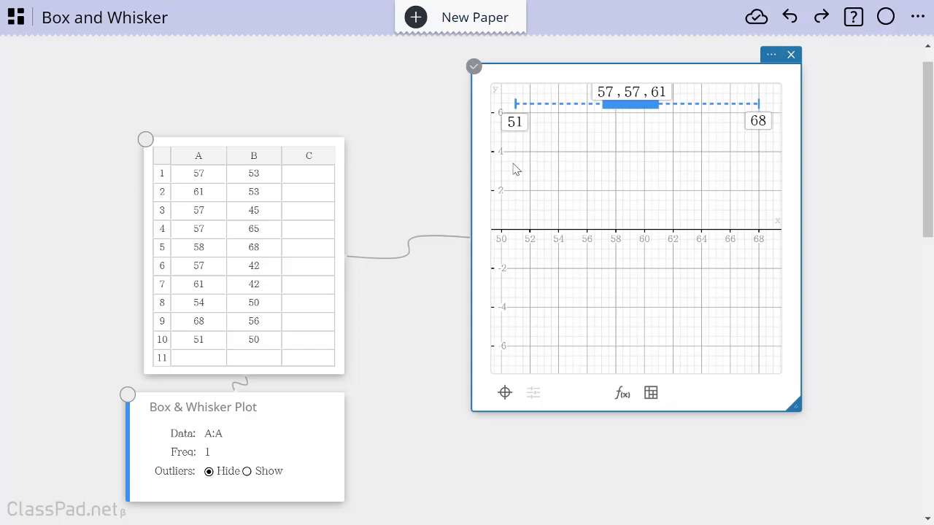
Step: Add a Box & Whisker Plot of column B to the same graph and hide the on-screen keyboard
{"action": "left_click", "coordinate": [267, 164]}
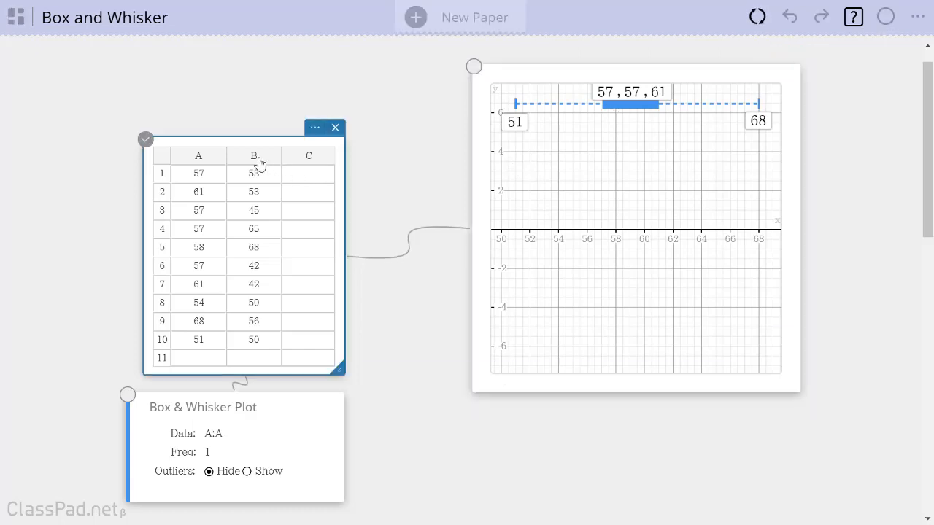
{"action": "left_click", "coordinate": [256, 161]}
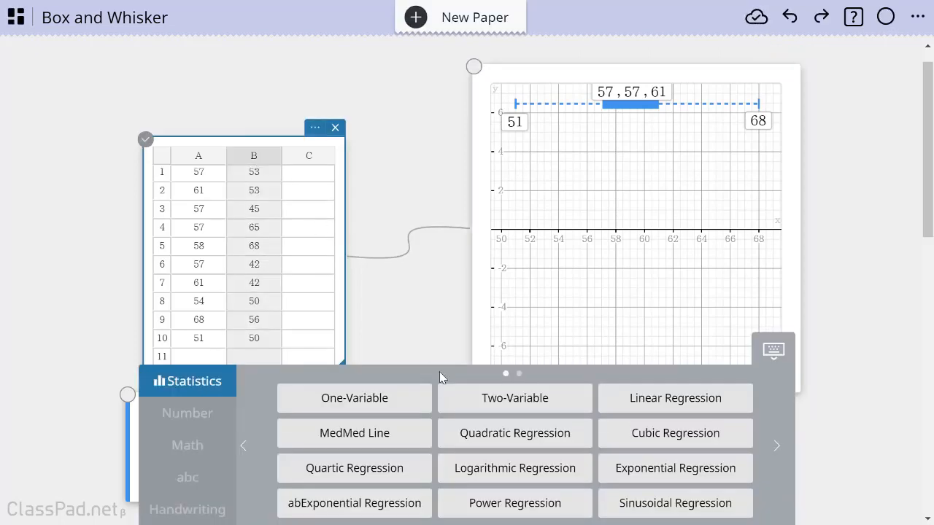
{"action": "left_click", "coordinate": [777, 448]}
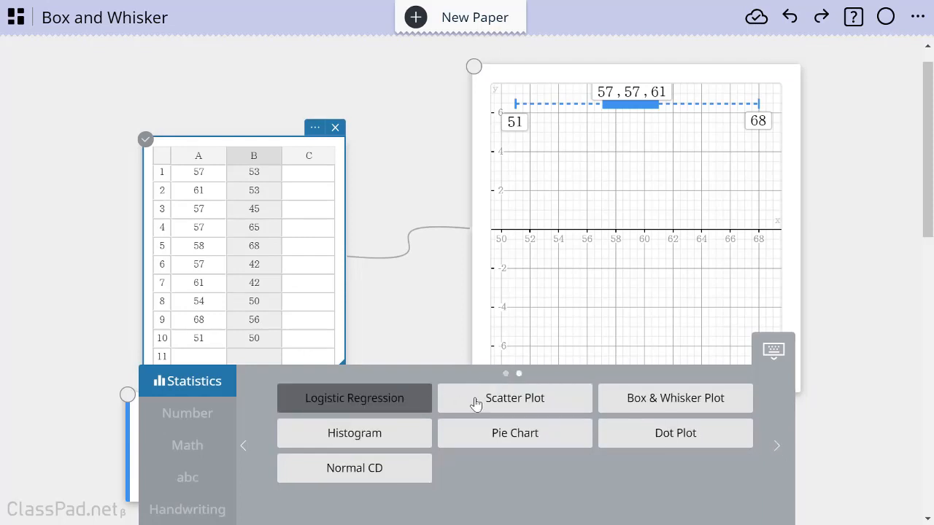
{"action": "left_click", "coordinate": [654, 406]}
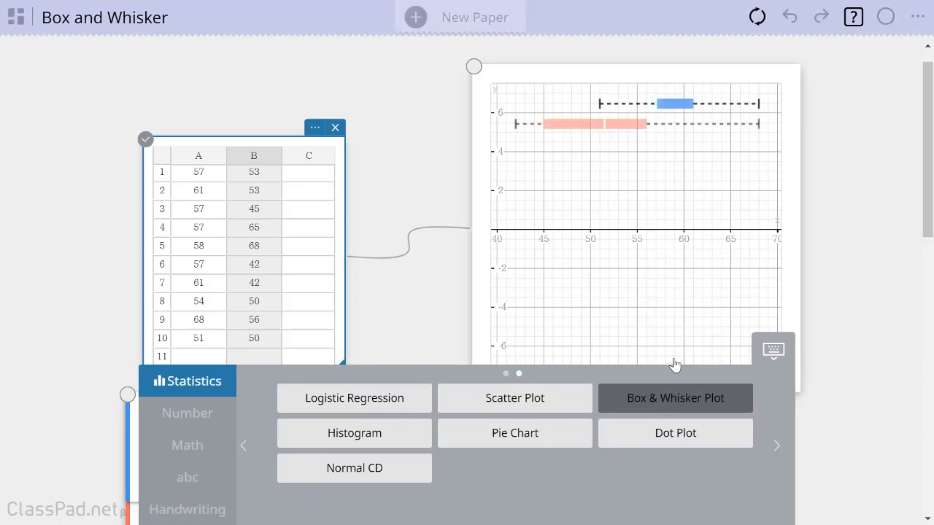
{"action": "left_click", "coordinate": [534, 240]}
Step: Examine the settings of both Box & Whisker Plots and the five-number summary labels of each plot on the graph
{"action": "scroll", "coordinate": [338, 407], "scroll_direction": "down", "scroll_amount": 3}
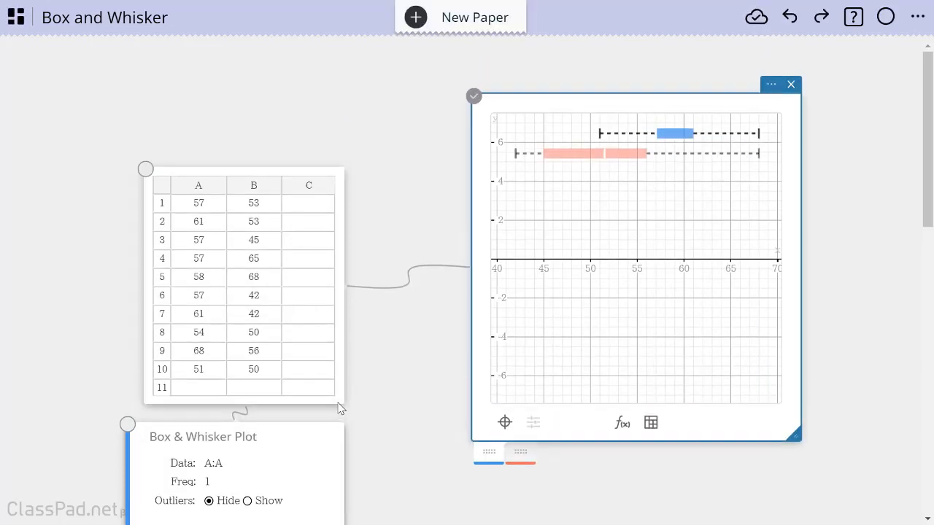
{"action": "left_click", "coordinate": [294, 328]}
{"action": "mouse_move", "coordinate": [294, 328]}
{"action": "left_mouse_down"}
{"action": "mouse_move", "coordinate": [323, 315]}
{"action": "mouse_move", "coordinate": [282, 340]}
{"action": "mouse_move", "coordinate": [307, 326]}
{"action": "left_mouse_up"}
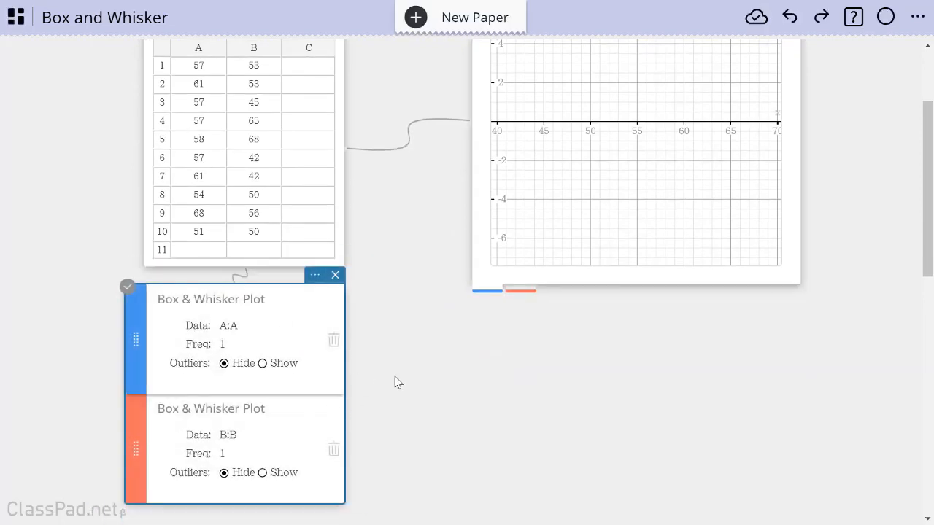
{"action": "scroll", "coordinate": [412, 379], "scroll_direction": "up", "scroll_amount": 3}
{"action": "left_click", "coordinate": [552, 283]}
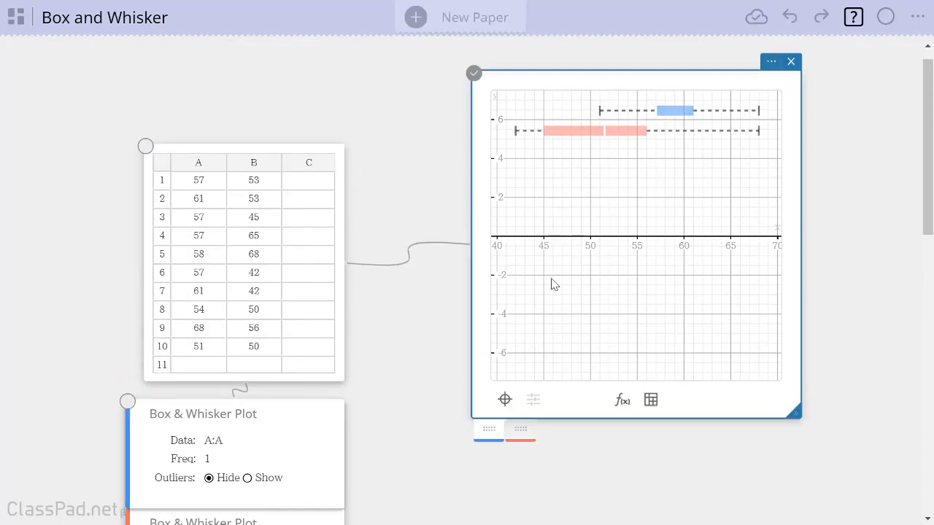
{"action": "left_click", "coordinate": [596, 135]}
{"action": "left_click", "coordinate": [682, 111]}
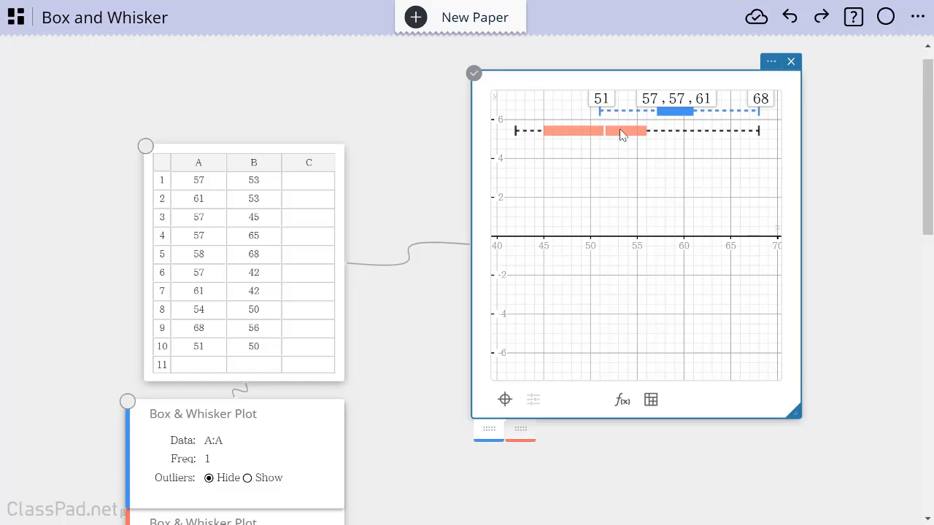
{"action": "left_click", "coordinate": [646, 187]}
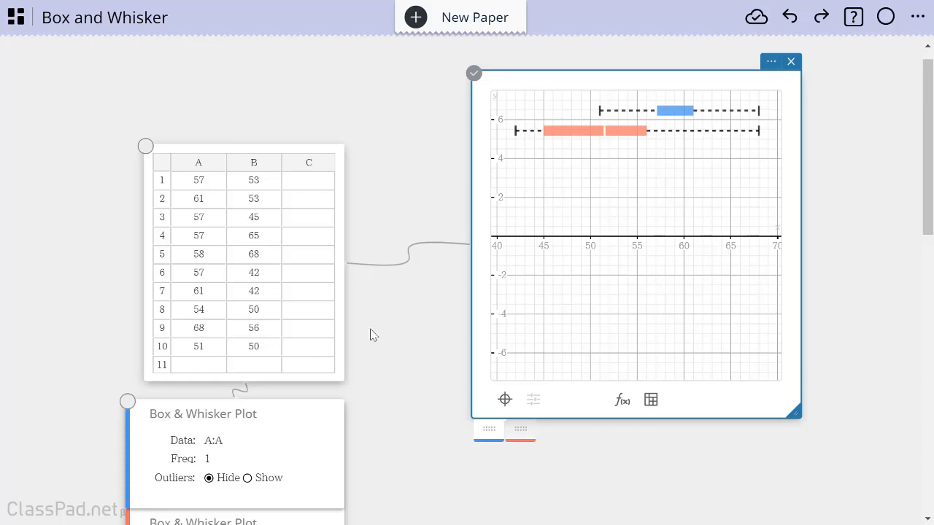
Step: Locate the maximum value of each data set in cells A9 and B5 of the table, and return to the graph
{"action": "left_click", "coordinate": [214, 323]}
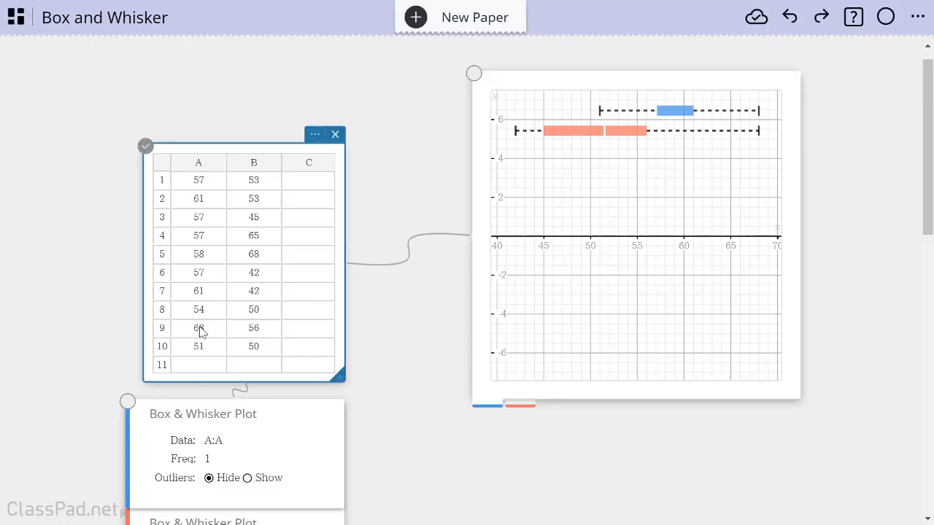
{"action": "left_click", "coordinate": [198, 328]}
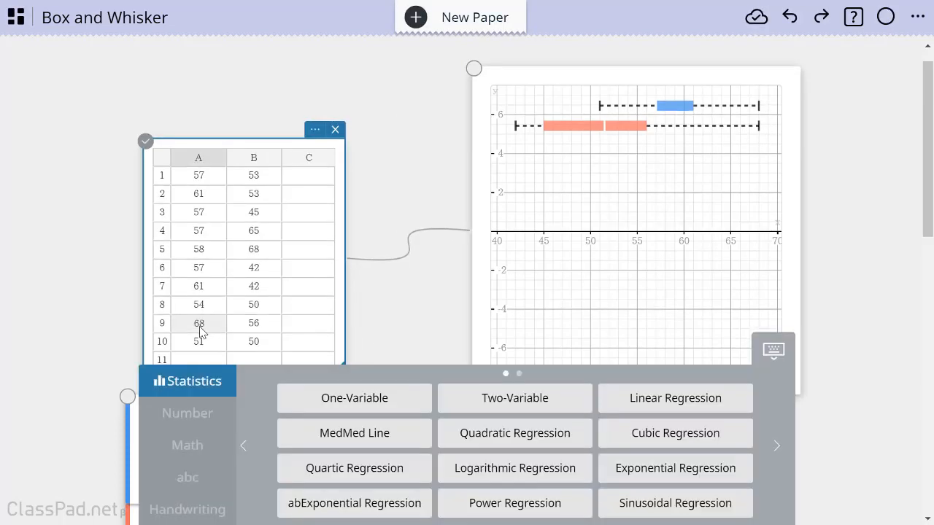
{"action": "left_click", "coordinate": [268, 252]}
{"action": "left_click", "coordinate": [586, 220]}
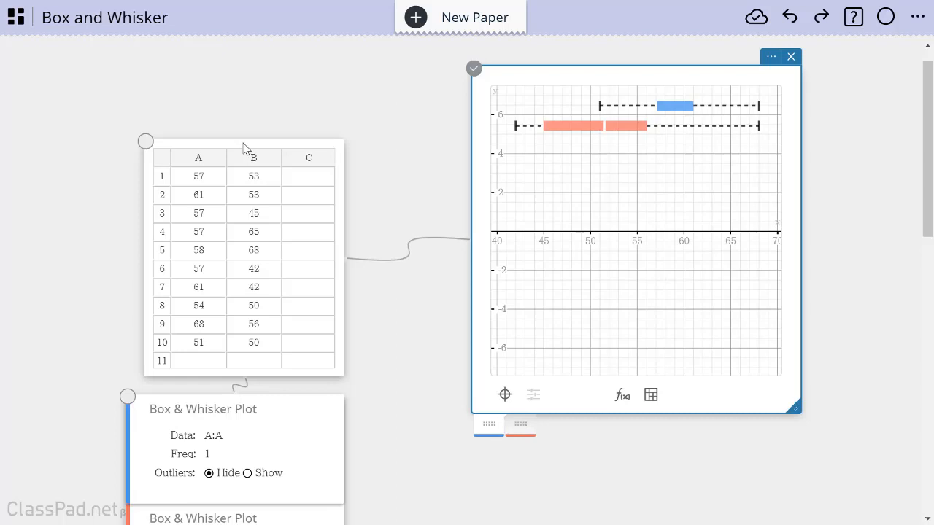
Step: Move the table below the graph and separate the column A box plot from the combined graph onto its own papers
{"action": "left_click_drag", "start_coordinate": [244, 146], "coordinate": [492, 429]}
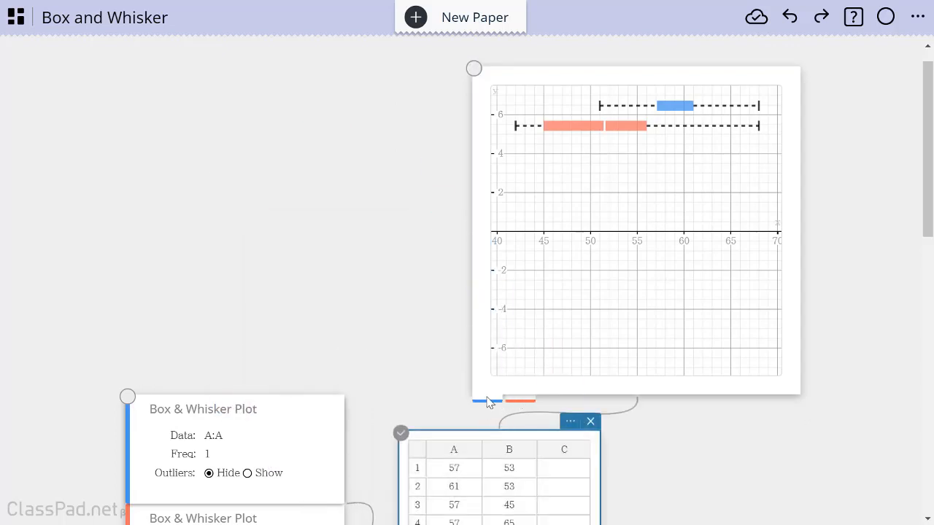
{"action": "left_click", "coordinate": [492, 400]}
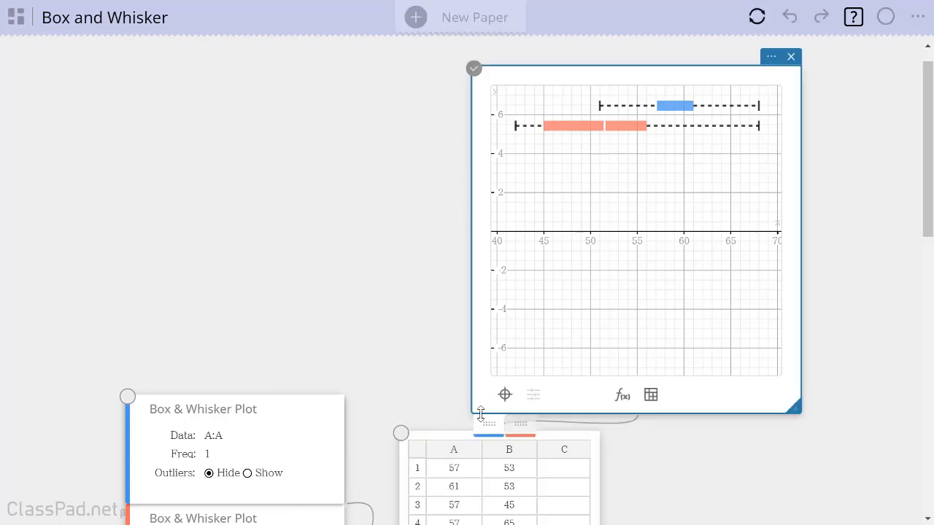
{"action": "left_click_drag", "start_coordinate": [481, 424], "coordinate": [365, 377]}
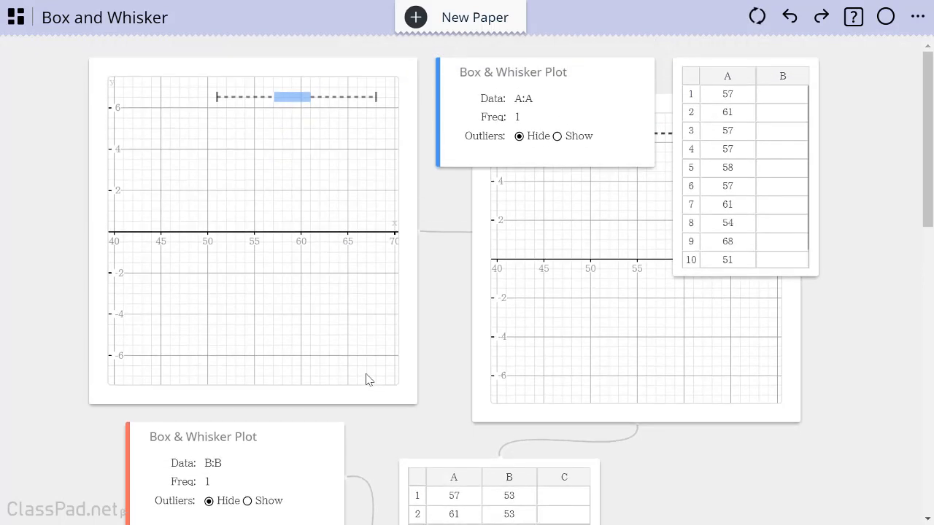
Step: Merge the separated column A box plot back with the column B plot and move the combined graph slightly up and right
{"action": "left_click_drag", "start_coordinate": [461, 114], "coordinate": [145, 458]}
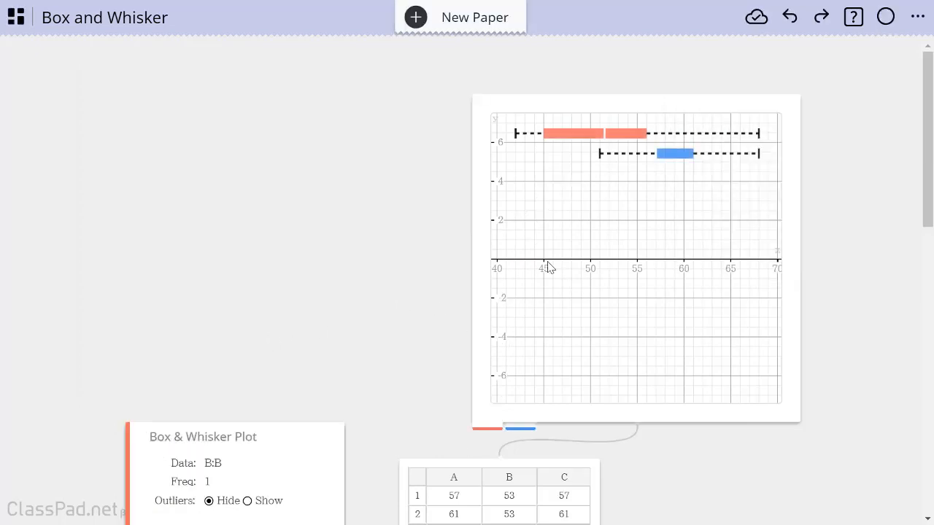
{"action": "left_click_drag", "start_coordinate": [492, 99], "coordinate": [503, 68]}
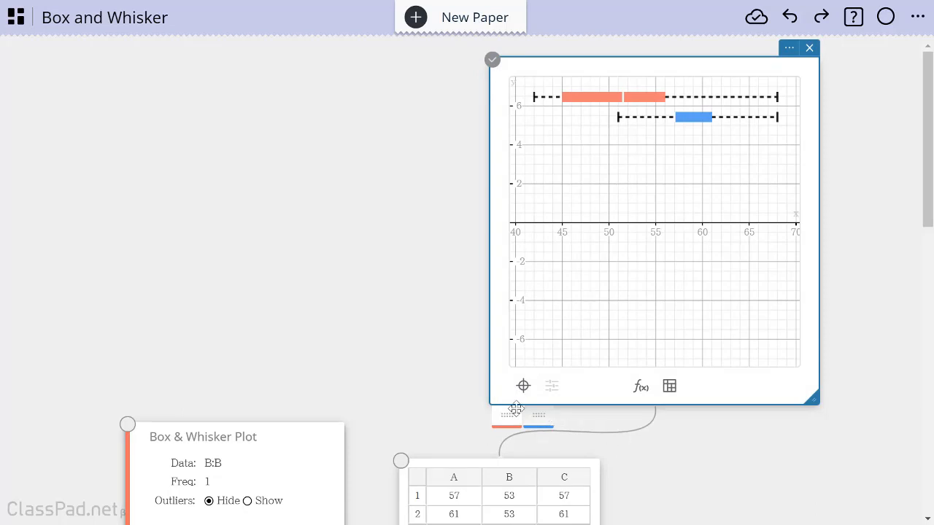
{"action": "scroll", "coordinate": [472, 354], "scroll_direction": "down", "scroll_amount": 1}
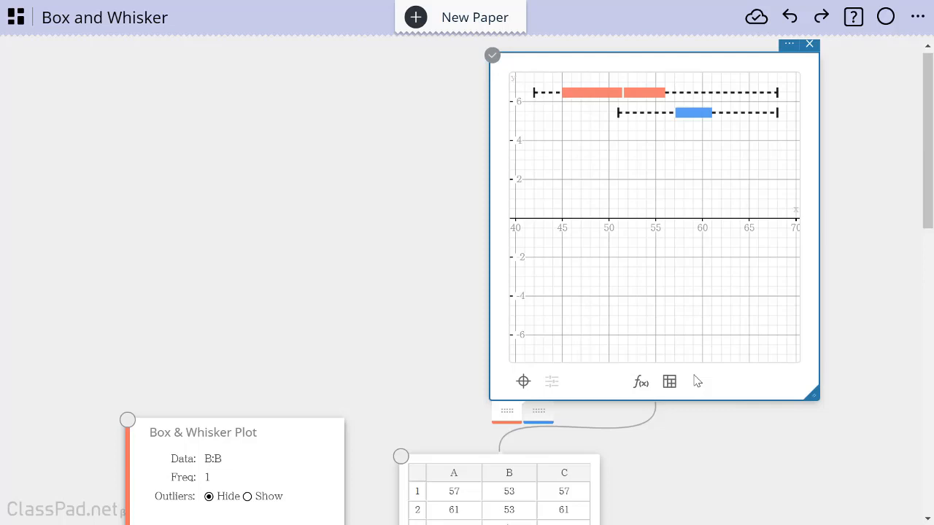
{"action": "scroll", "coordinate": [727, 409], "scroll_direction": "up", "scroll_amount": 1}
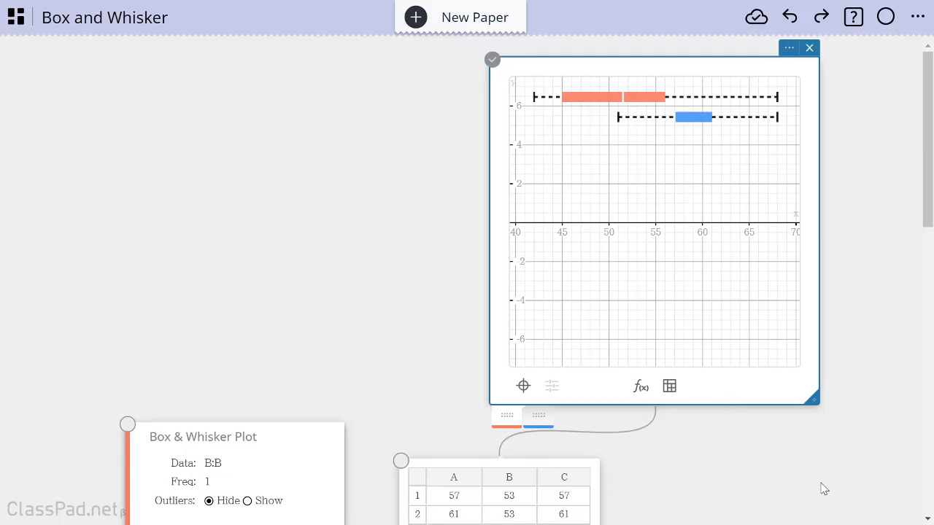